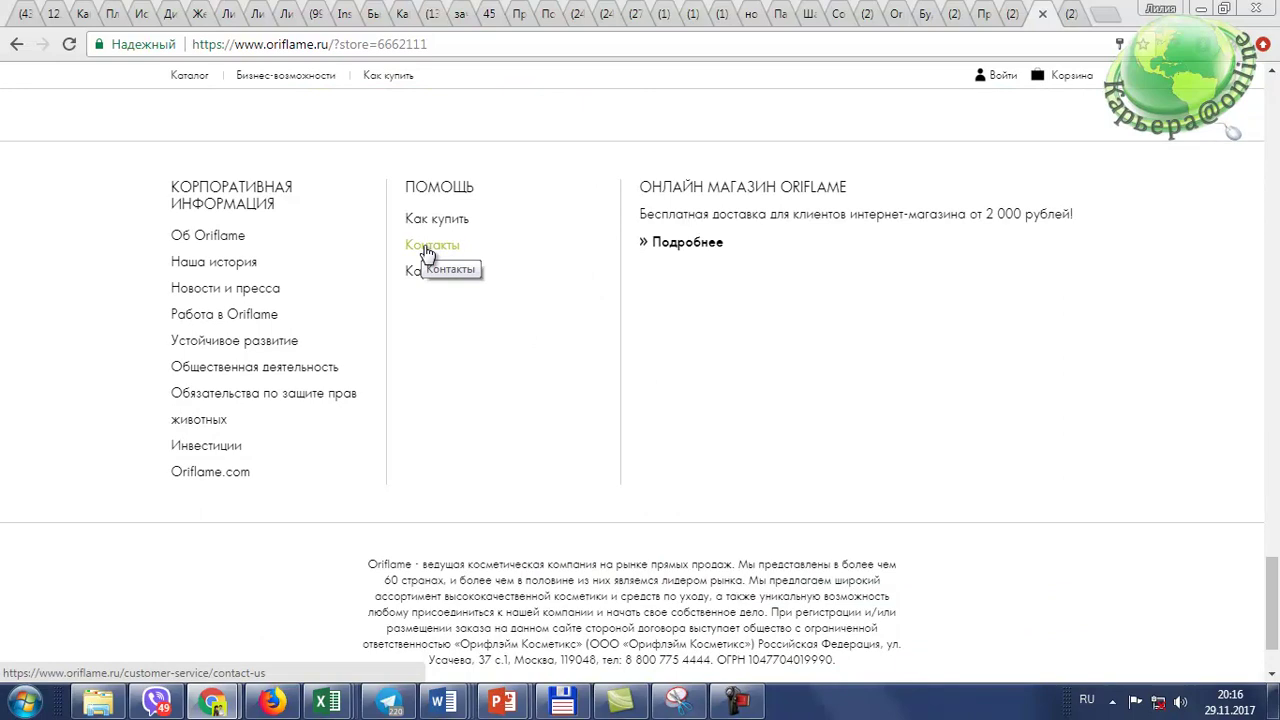
- Open the Oriflame contacts page and go to the service point contacts (Контакты Сервисных пунктов обслуживания)
{"action": "scroll", "coordinate": [611, 320], "scroll_direction": "down", "scroll_amount": 2}
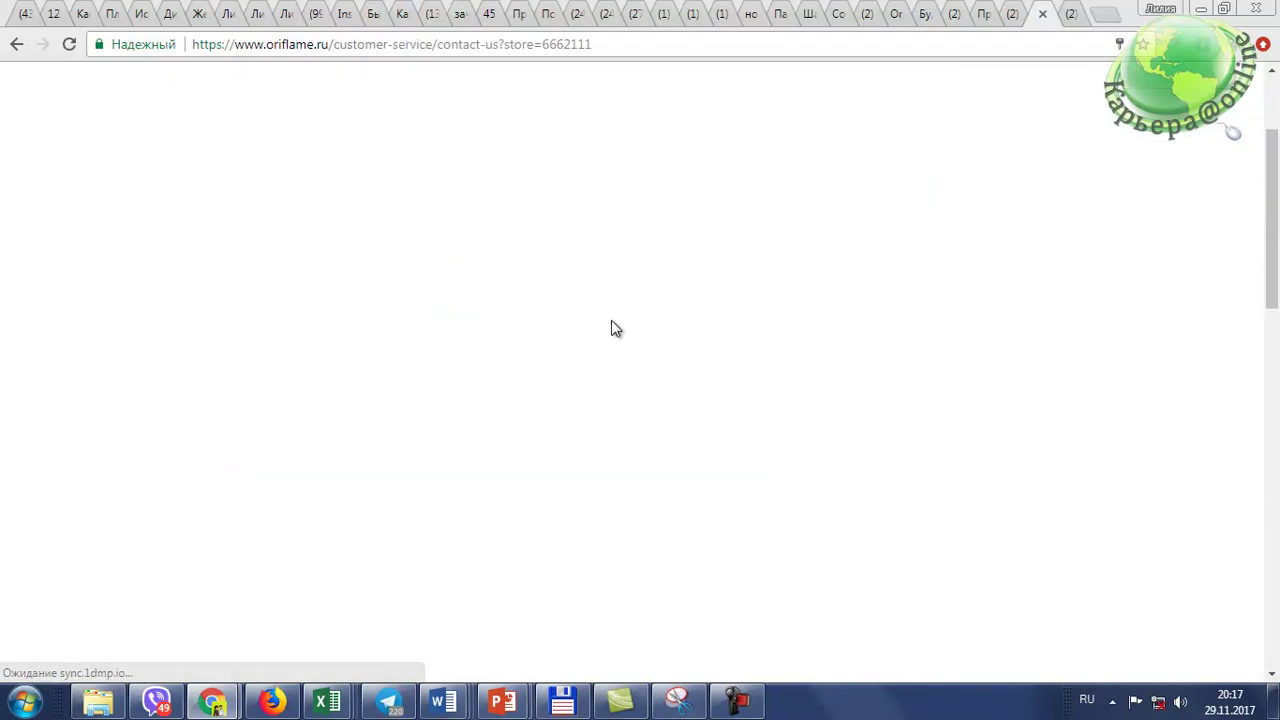
{"action": "scroll", "coordinate": [613, 320], "scroll_direction": "up", "scroll_amount": 2}
{"action": "scroll", "coordinate": [613, 320], "scroll_direction": "down", "scroll_amount": 5}
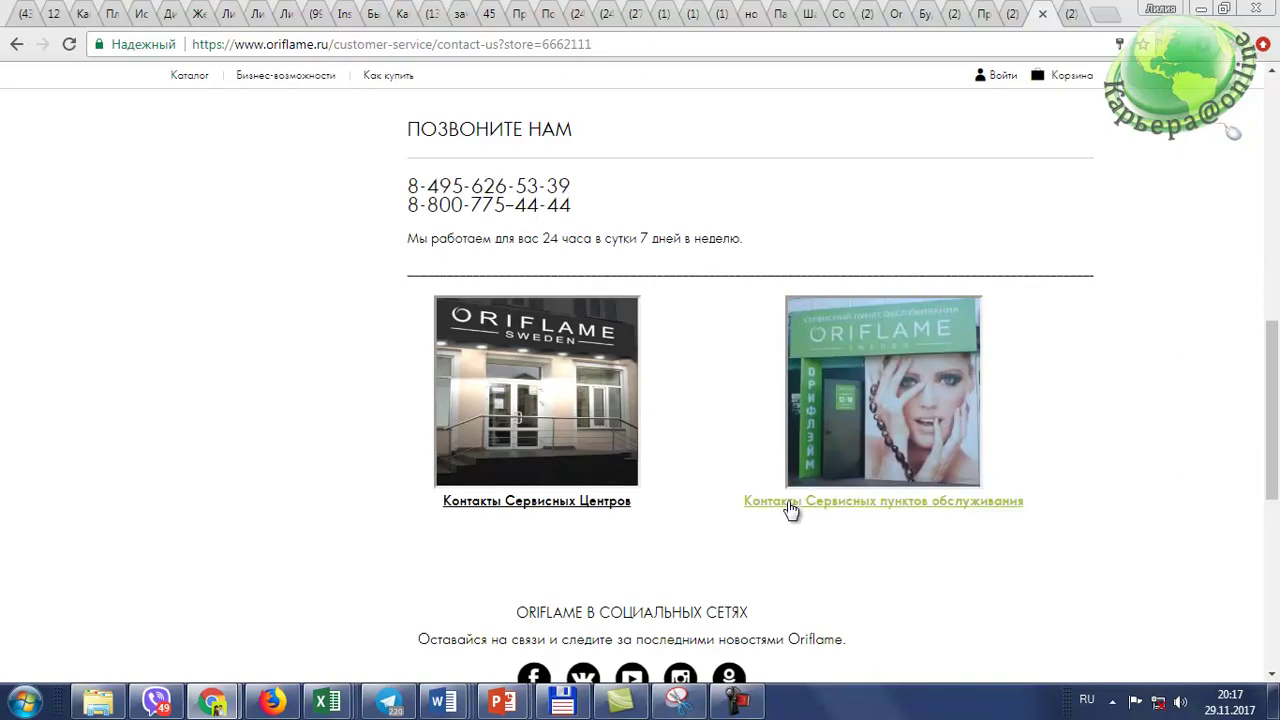
{"action": "left_click", "coordinate": [890, 502]}
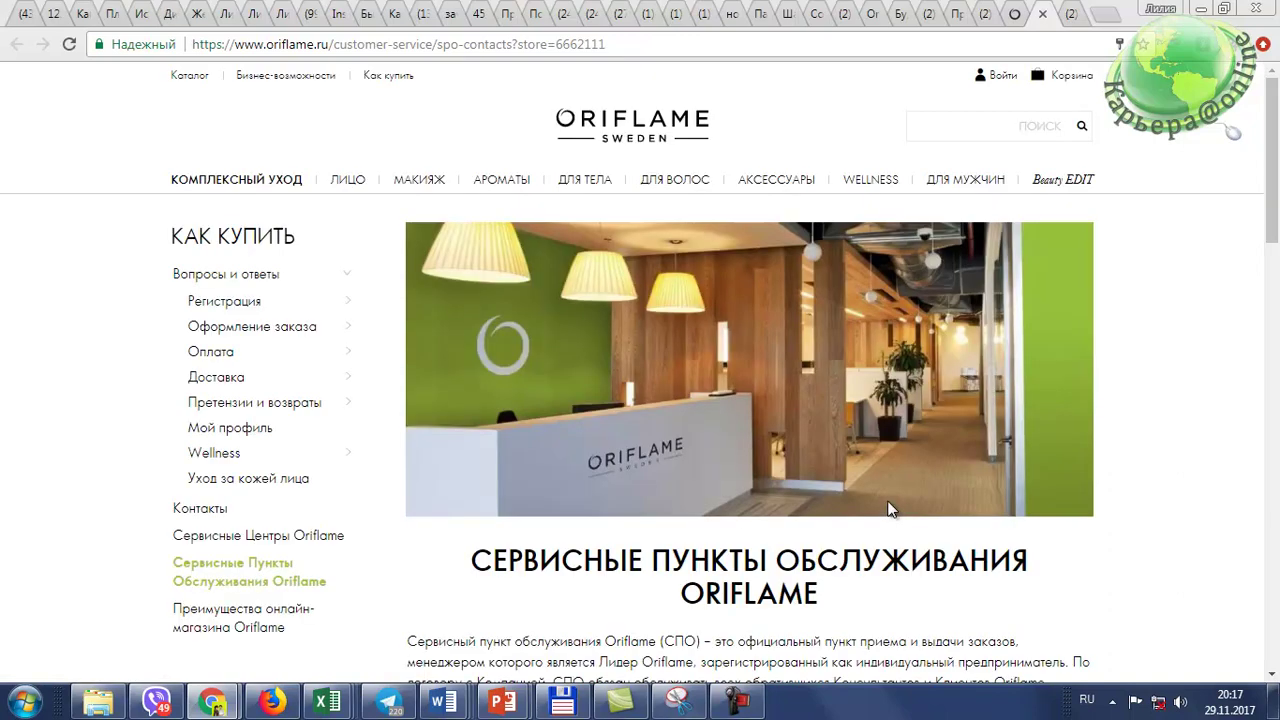
- Download the service point address list info_spo_15 cat 2017.xls for consultants and open it in Excel
{"action": "scroll", "coordinate": [890, 510], "scroll_direction": "down", "scroll_amount": 4}
{"action": "scroll", "coordinate": [890, 510], "scroll_direction": "down", "scroll_amount": 1}
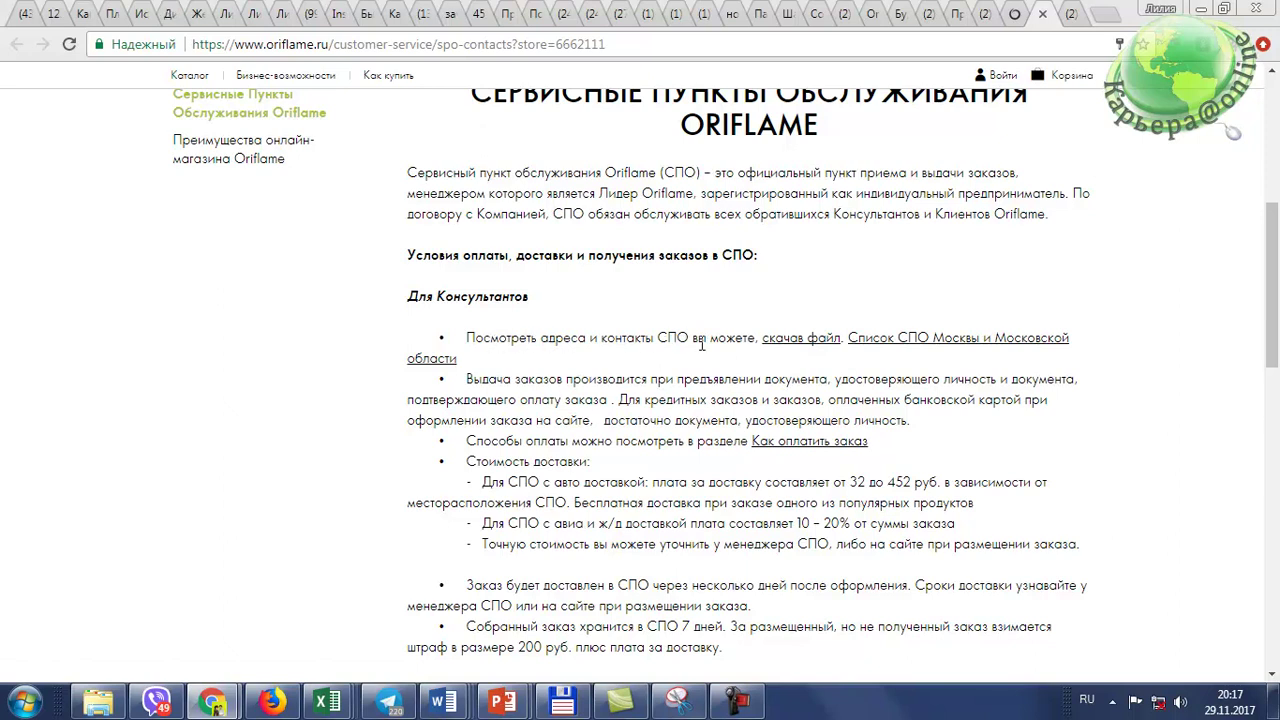
{"action": "left_click", "coordinate": [800, 345]}
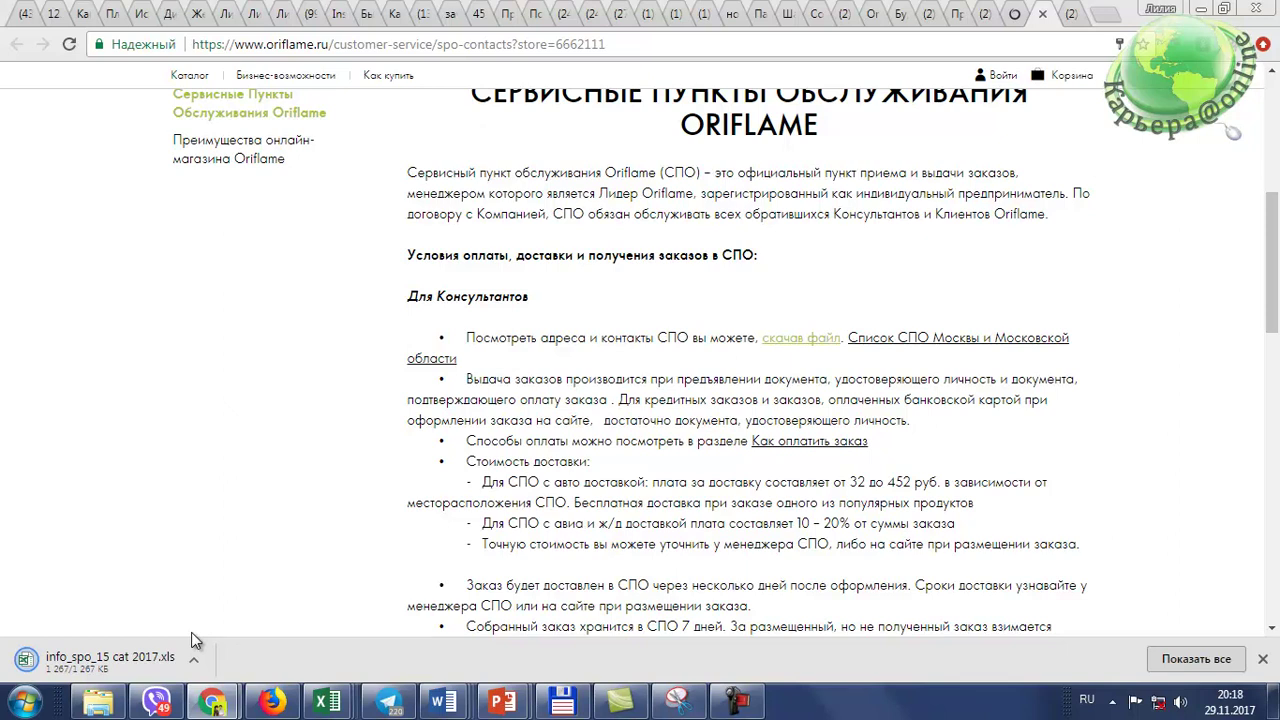
{"action": "left_click", "coordinate": [120, 657]}
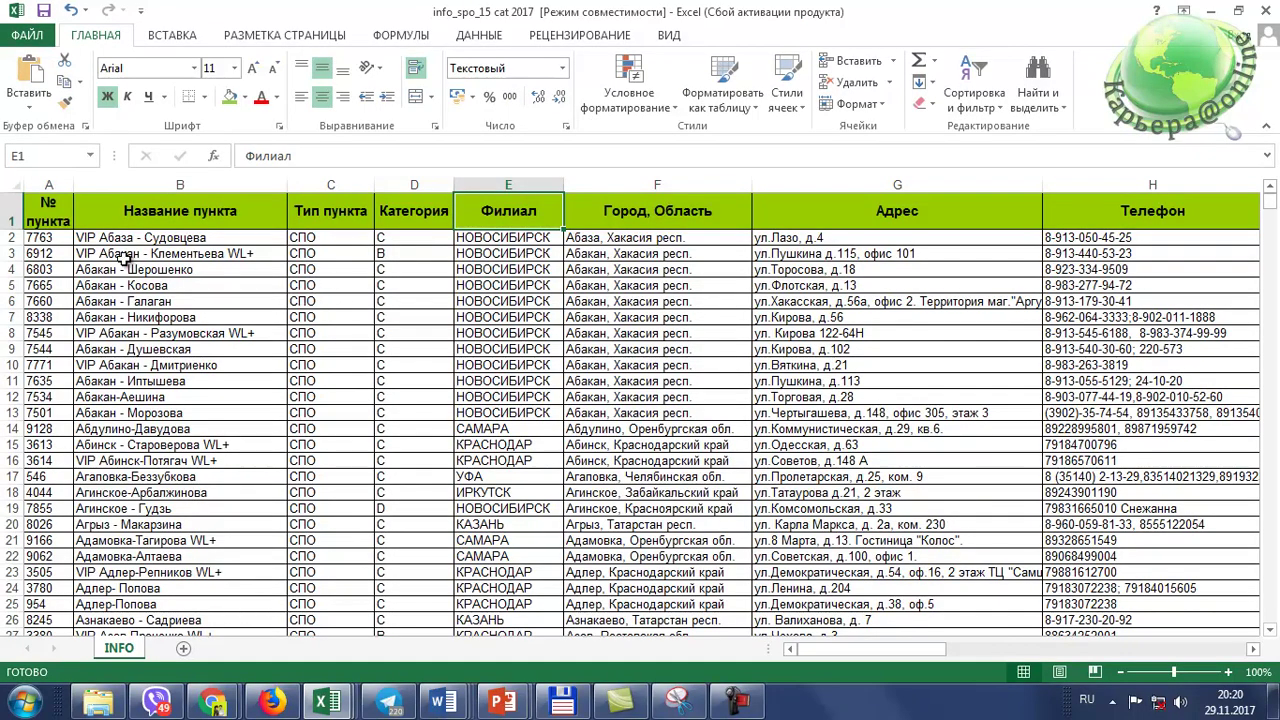
- Select the entire header row of the INFO sheet and turn on filtering for its columns
{"action": "left_click", "coordinate": [44, 220]}
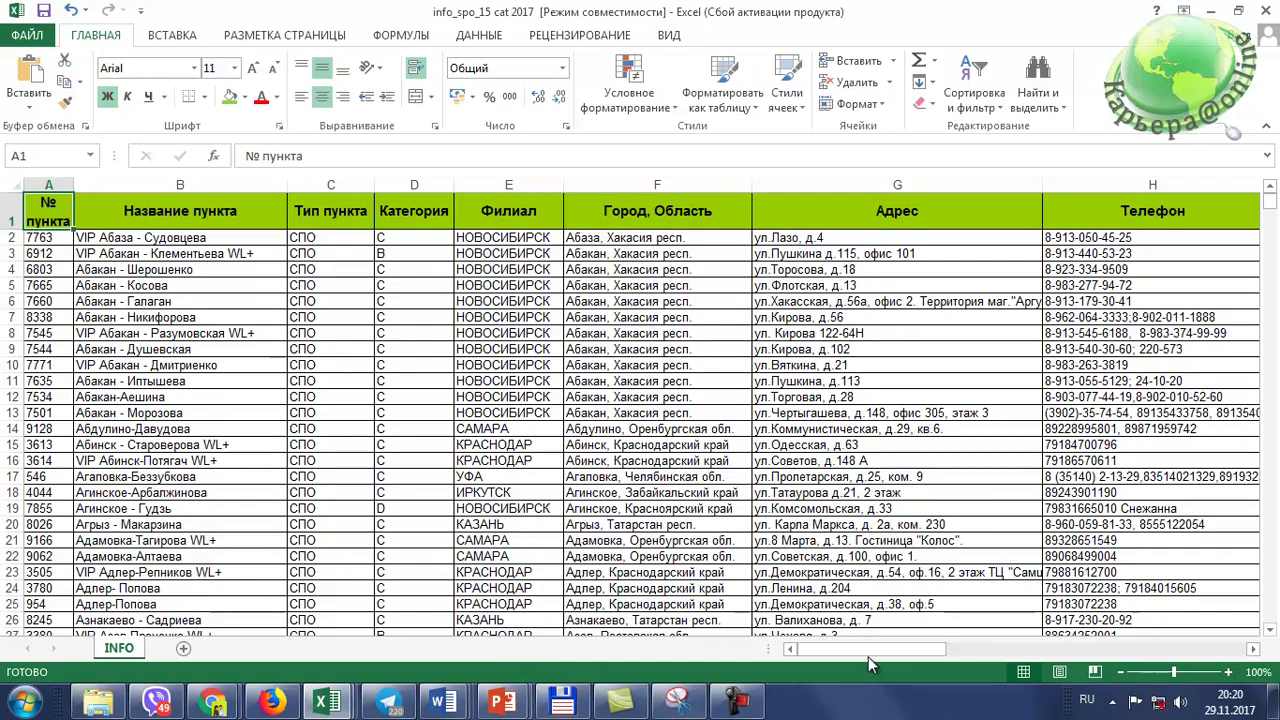
{"action": "left_click_drag", "start_coordinate": [867, 654], "coordinate": [680, 645]}
{"action": "left_click", "coordinate": [7, 217]}
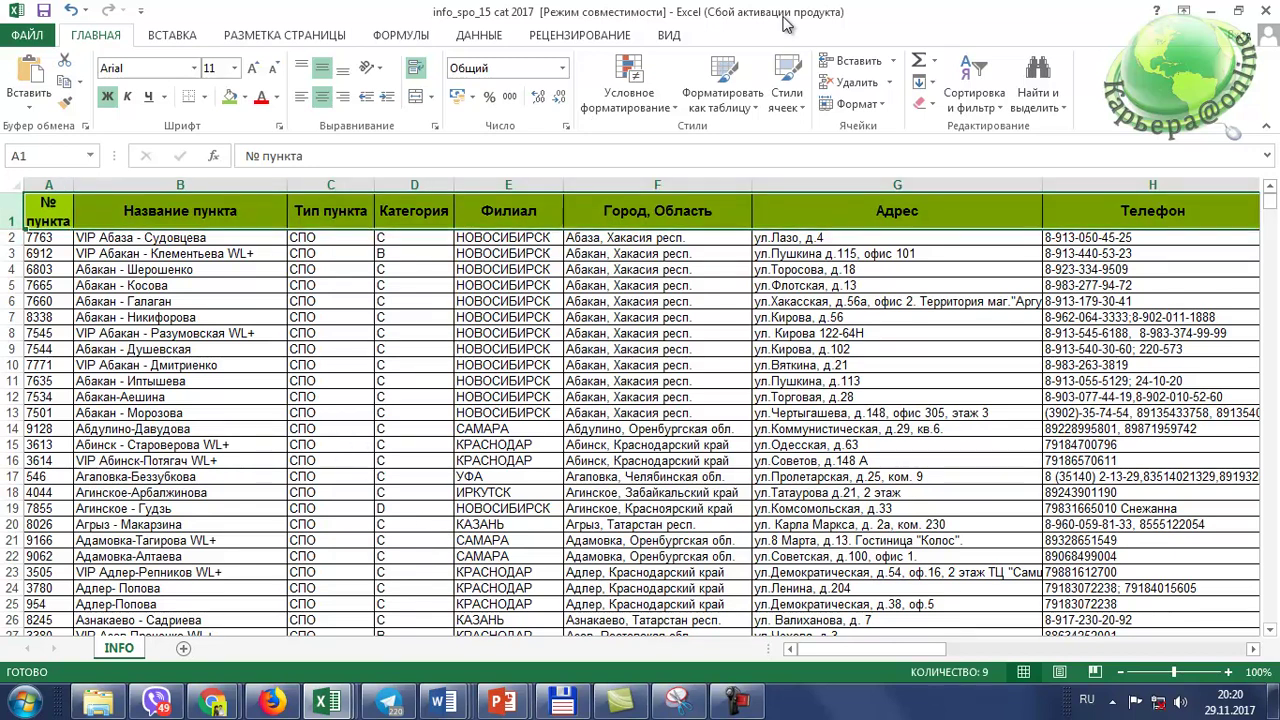
{"action": "left_click", "coordinate": [479, 35]}
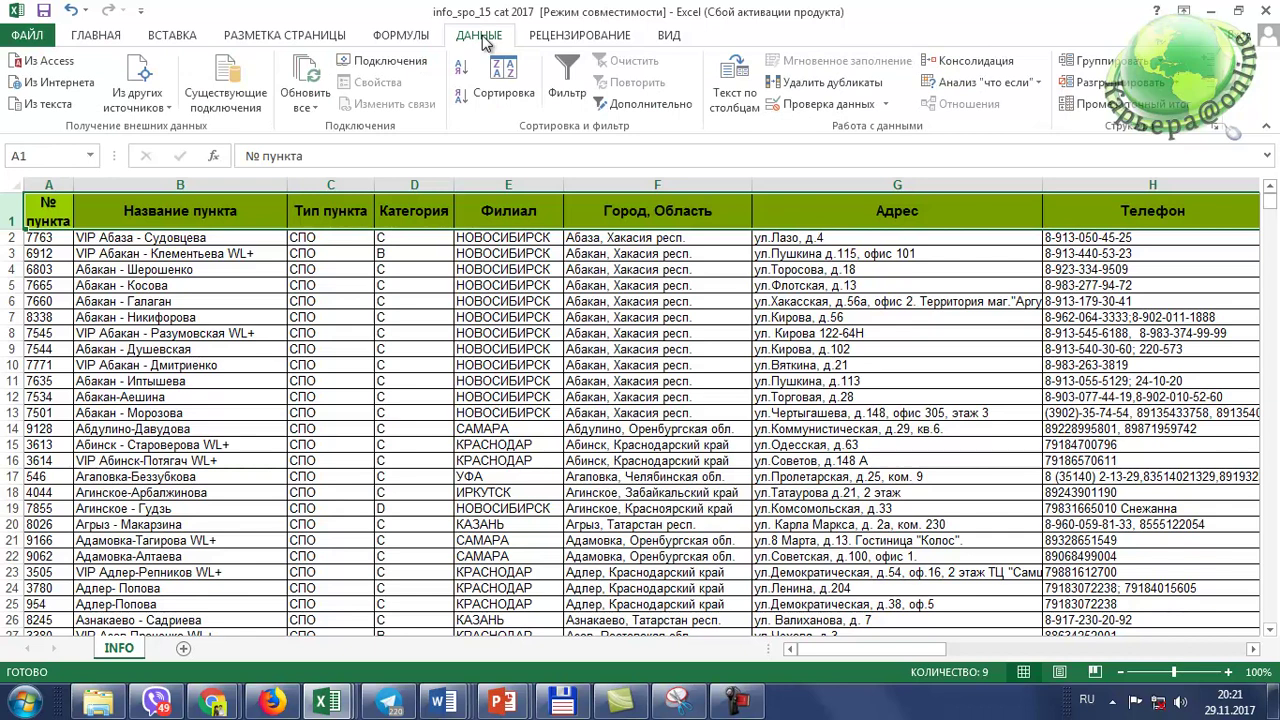
{"action": "left_click", "coordinate": [567, 88]}
- Filter the Филиал column to ВОРОНЕЖ only and look through the matching service points
{"action": "left_click", "coordinate": [540, 254]}
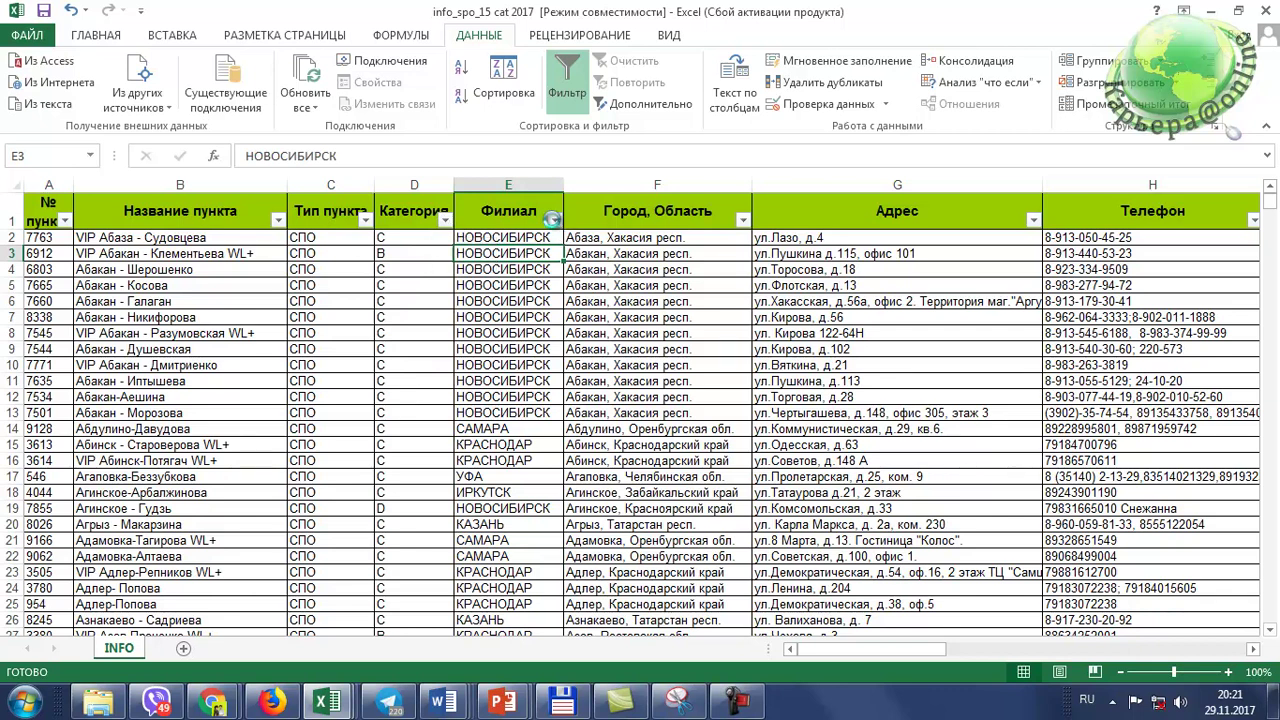
{"action": "left_click", "coordinate": [555, 221]}
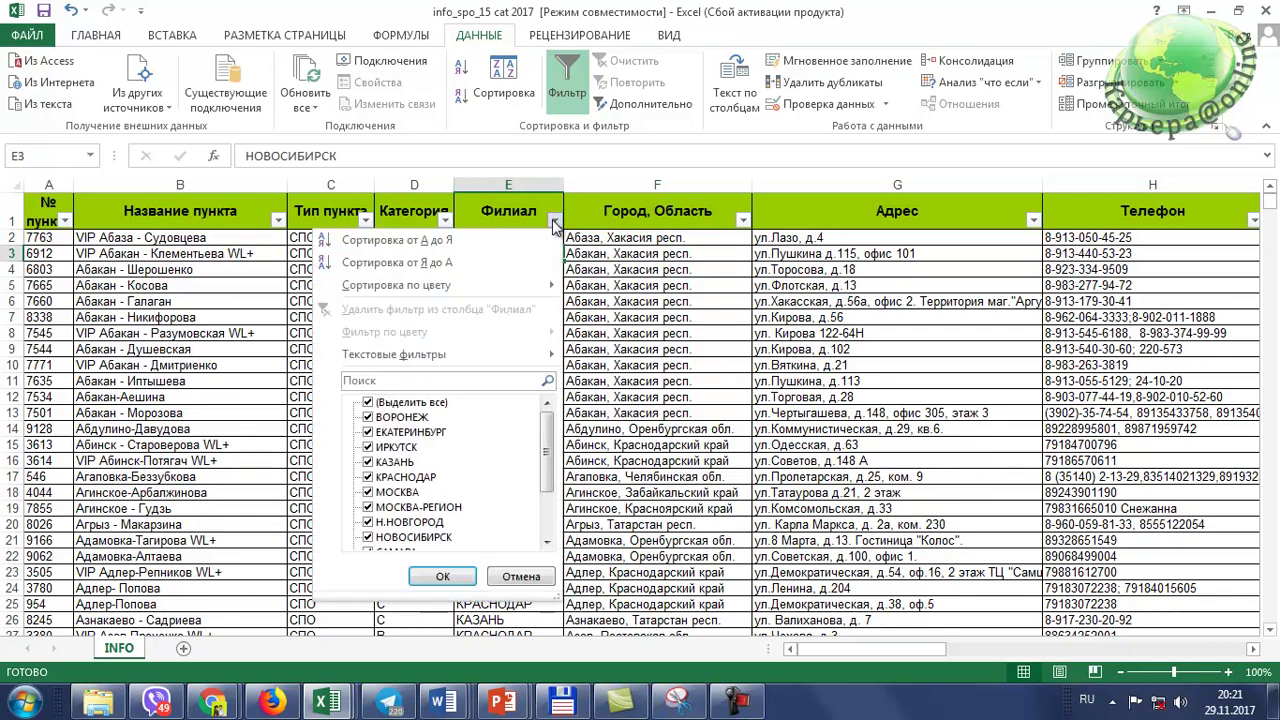
{"action": "left_click", "coordinate": [368, 403]}
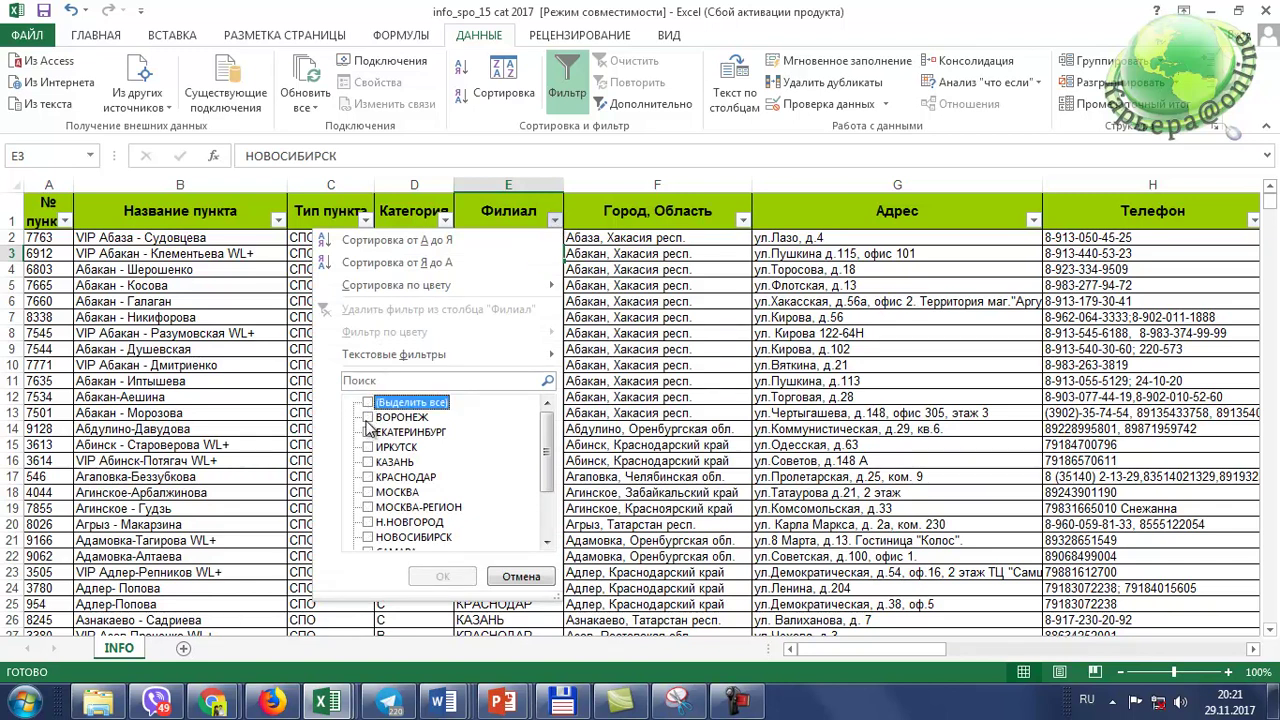
{"action": "left_click", "coordinate": [368, 417]}
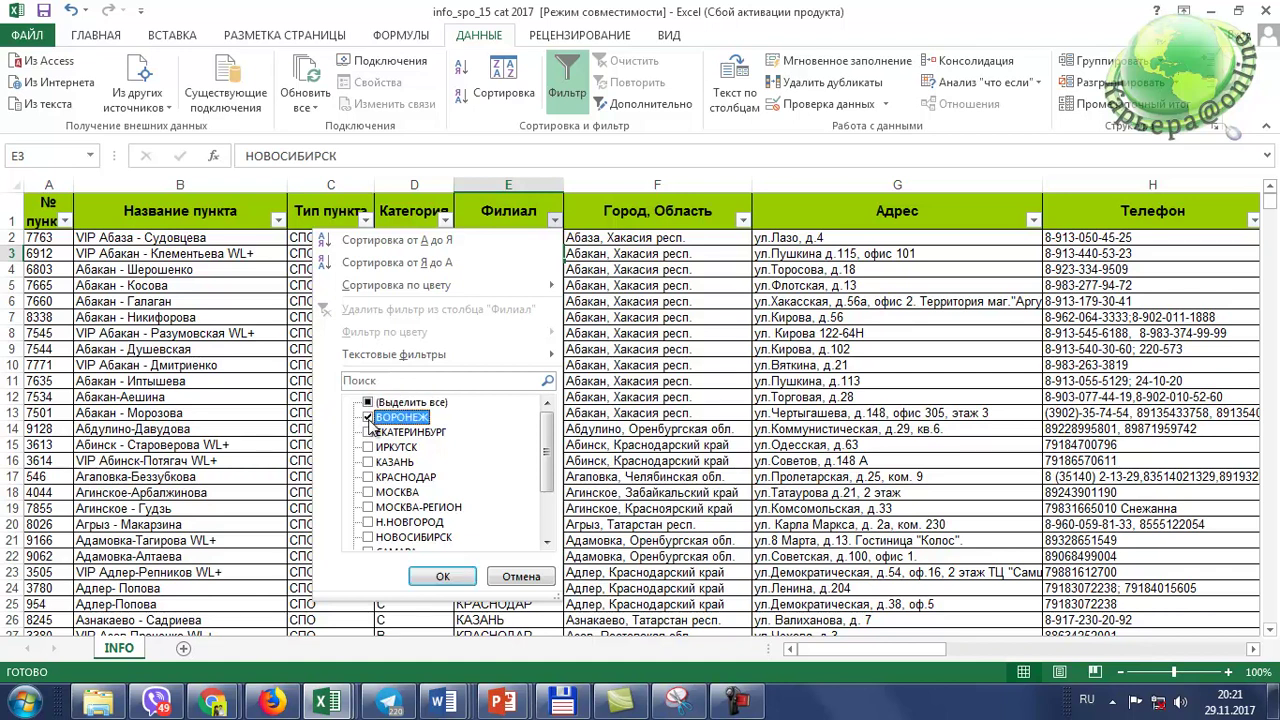
{"action": "left_click", "coordinate": [443, 576]}
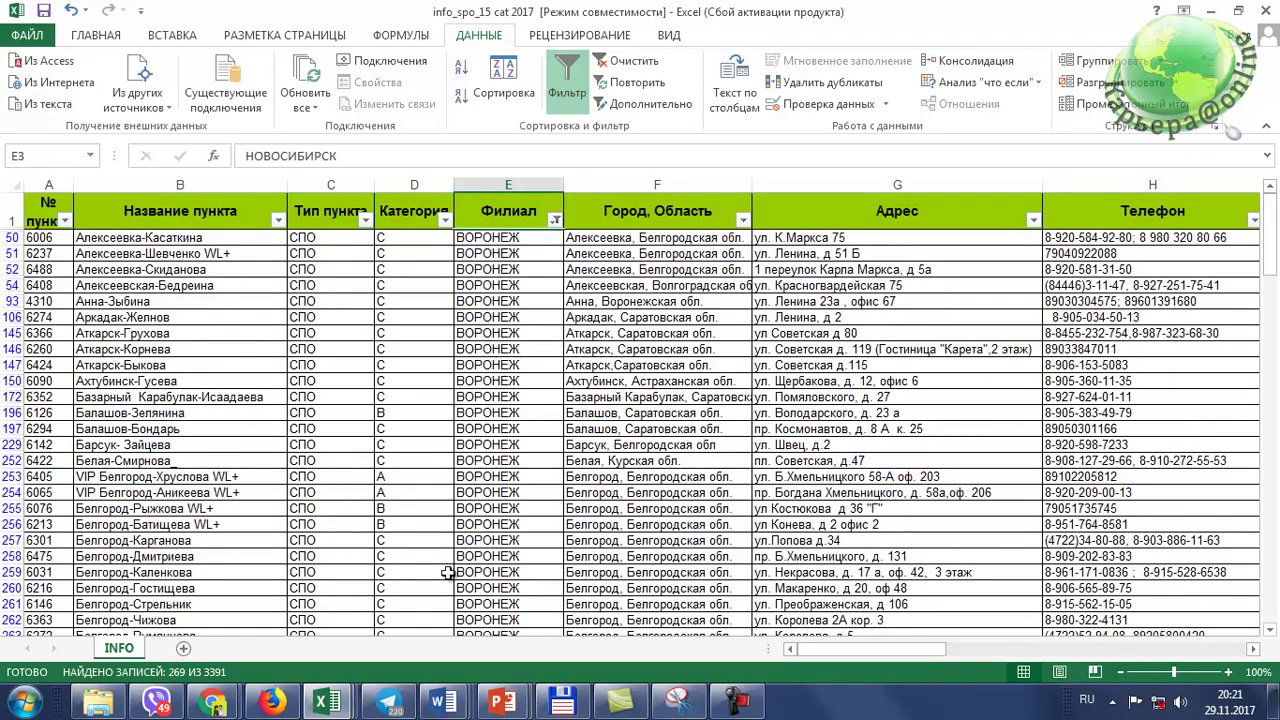
{"action": "scroll", "coordinate": [506, 345], "scroll_direction": "down", "scroll_amount": 2}
{"action": "scroll", "coordinate": [500, 397], "scroll_direction": "down", "scroll_amount": 8}
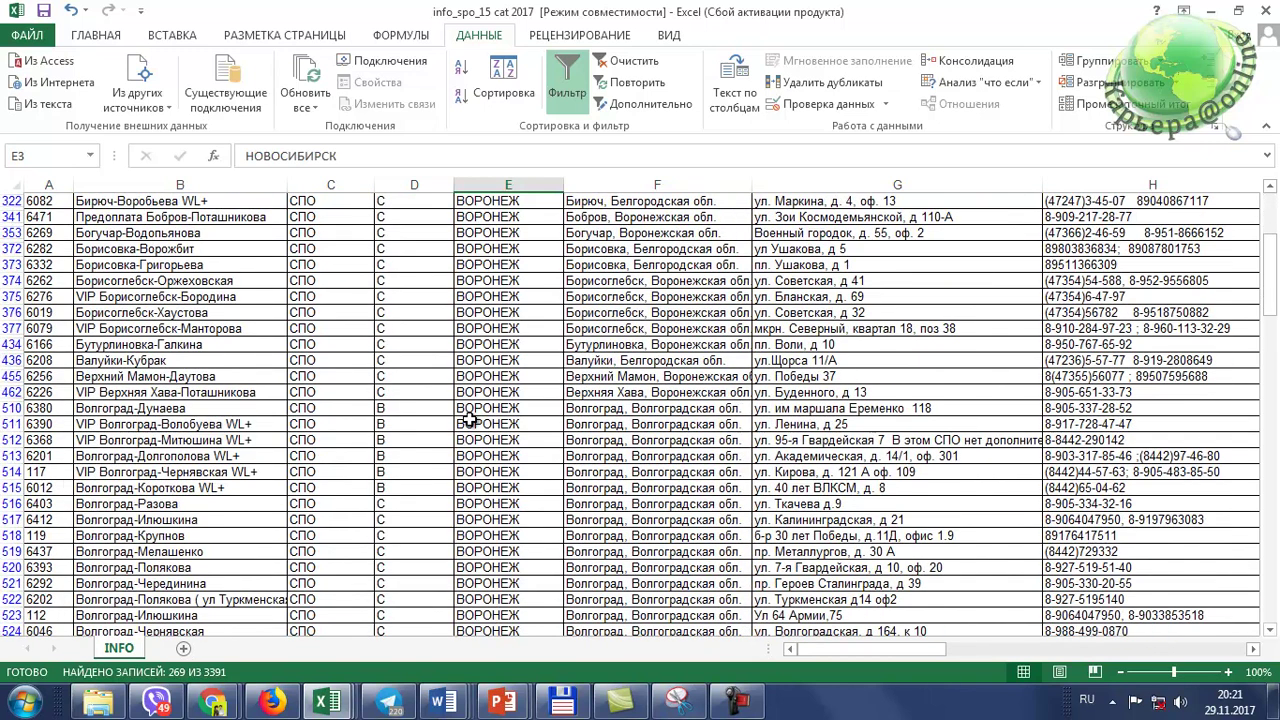
{"action": "left_click_drag", "start_coordinate": [1274, 263], "coordinate": [1272, 228]}
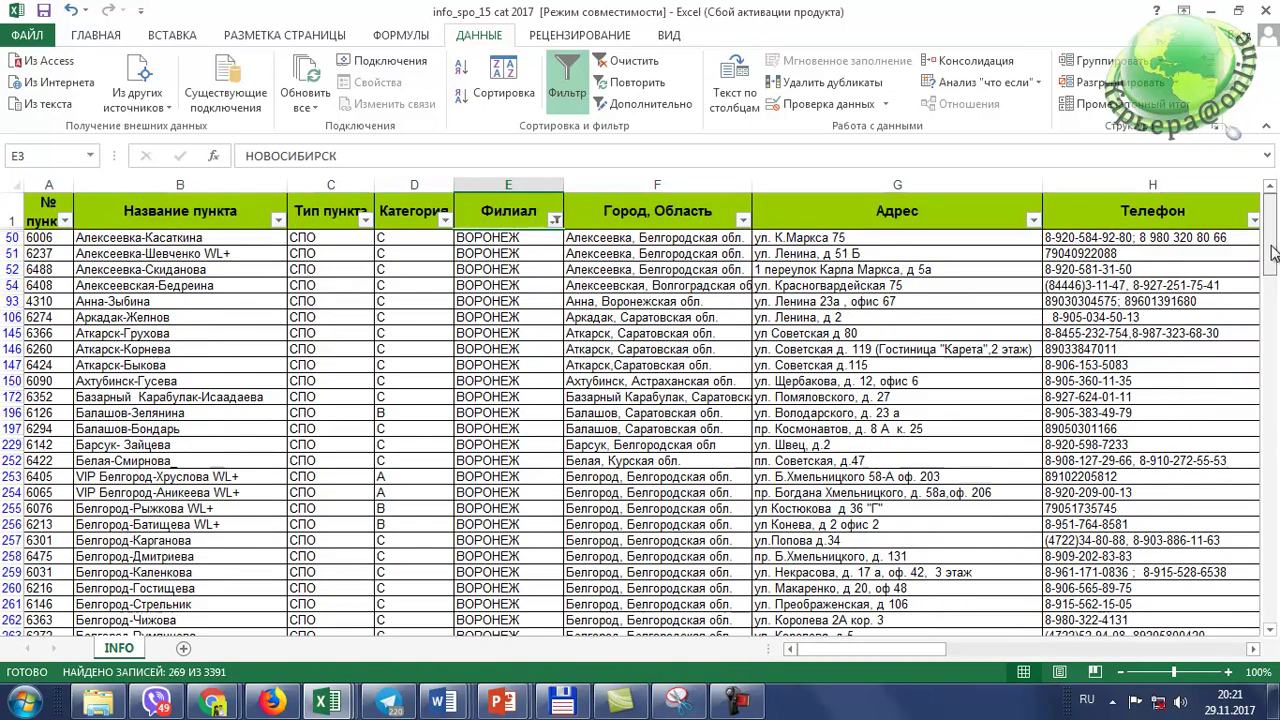
- Reset the Филиал column filter to include all branches
{"action": "left_click", "coordinate": [555, 219]}
{"action": "left_click", "coordinate": [368, 404]}
{"action": "left_click", "coordinate": [442, 576]}
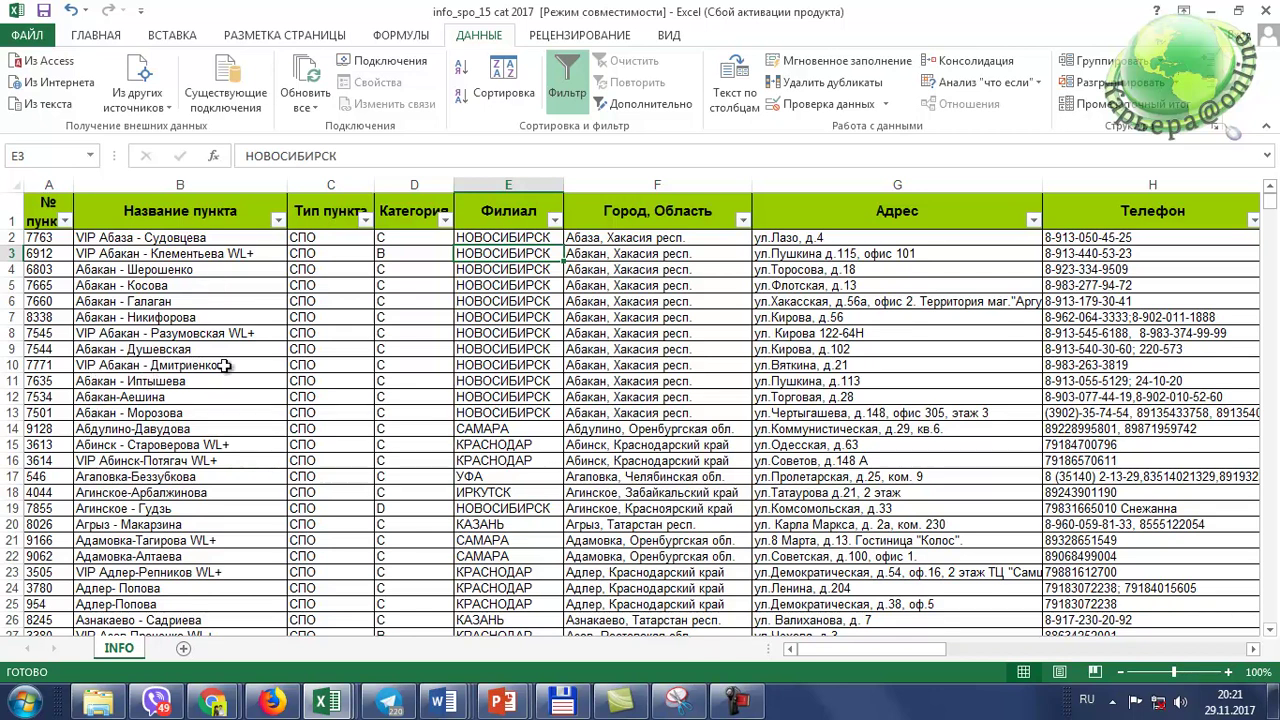
- Find the VIP service point in Урюпинск in the Название пункта column
{"action": "left_click_drag", "start_coordinate": [1270, 222], "coordinate": [1257, 582]}
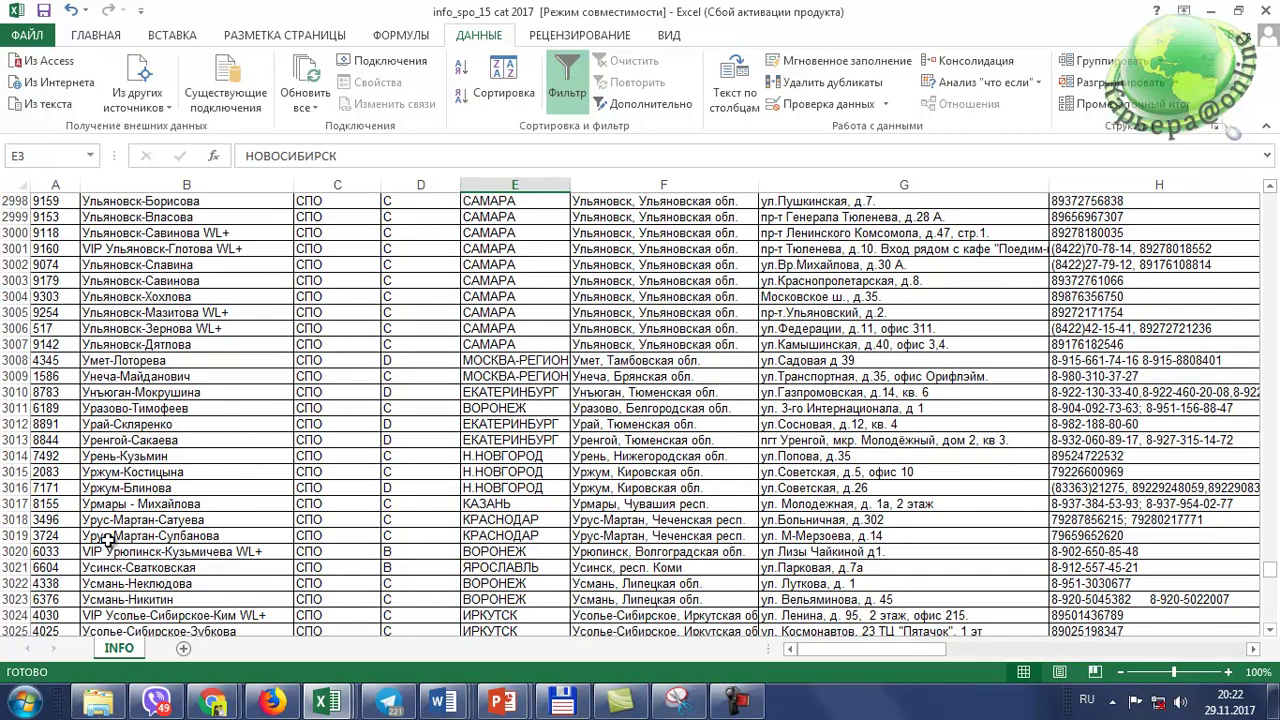
{"action": "left_click", "coordinate": [150, 536]}
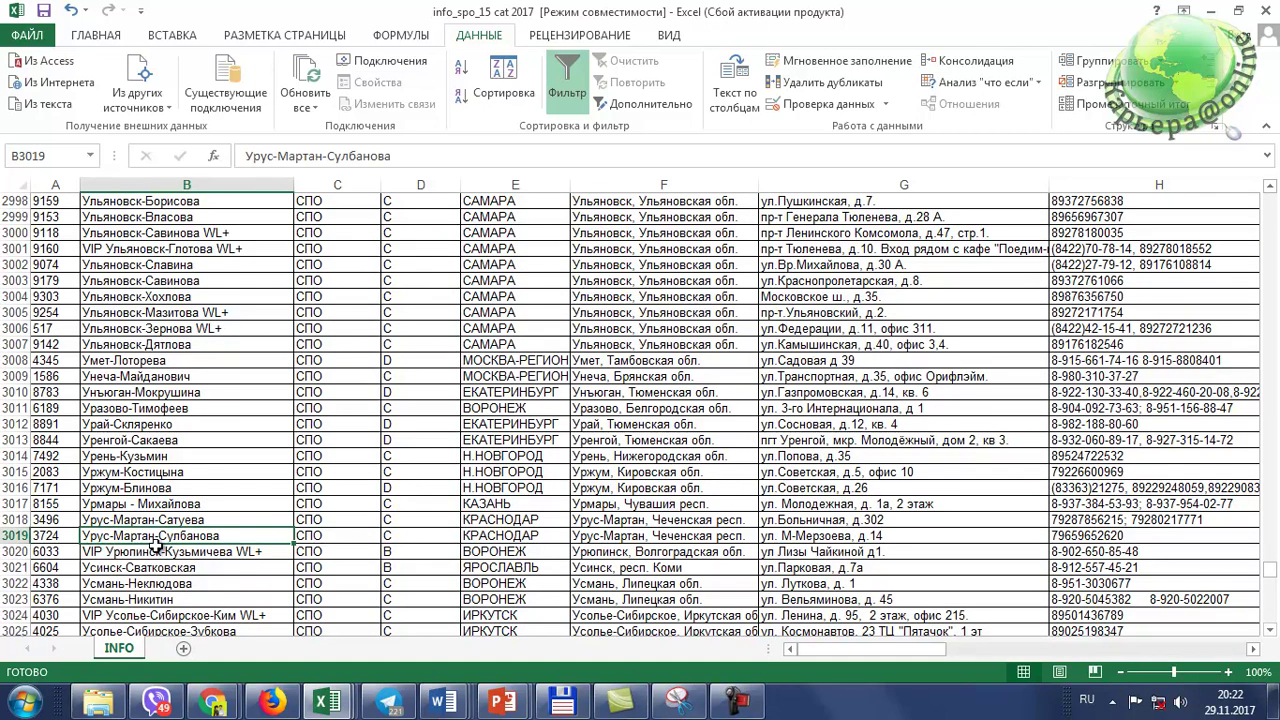
{"action": "left_click", "coordinate": [107, 520]}
{"action": "left_click", "coordinate": [107, 536]}
{"action": "left_click", "coordinate": [140, 556]}
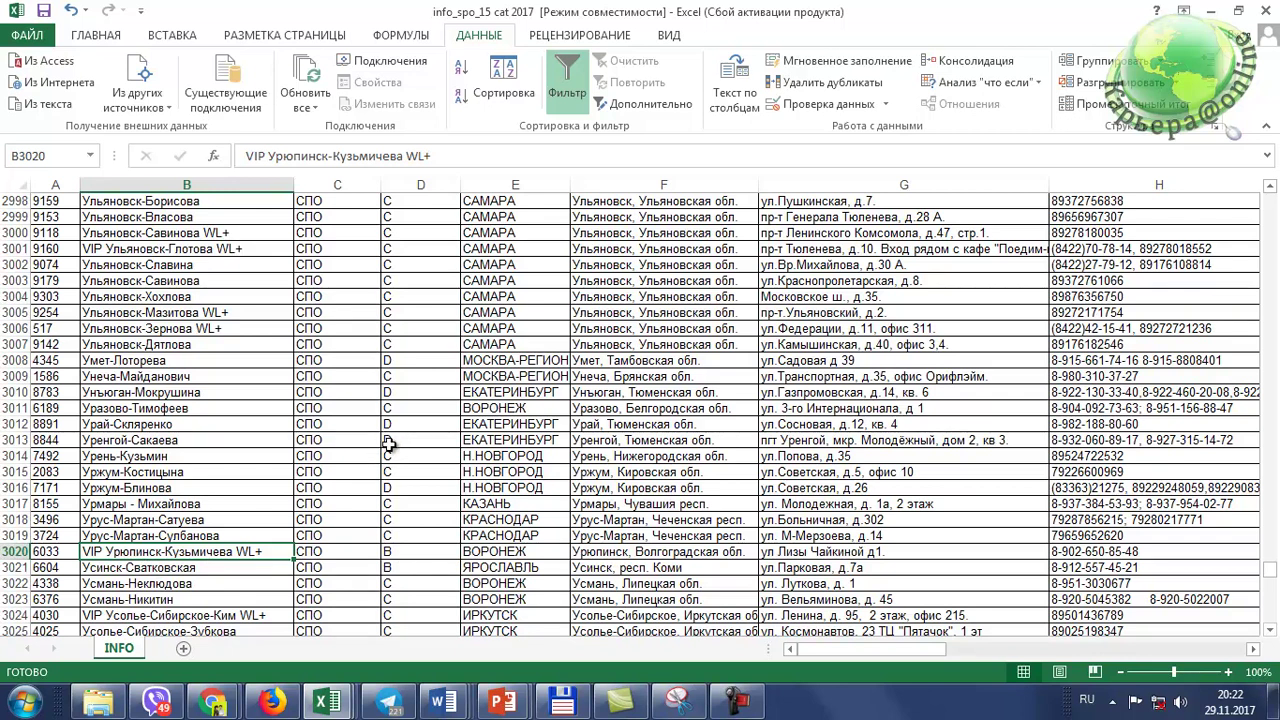
- Examine the Урюпинск service point's category, branch, address, phone and working hours in its row
{"action": "left_click", "coordinate": [390, 552]}
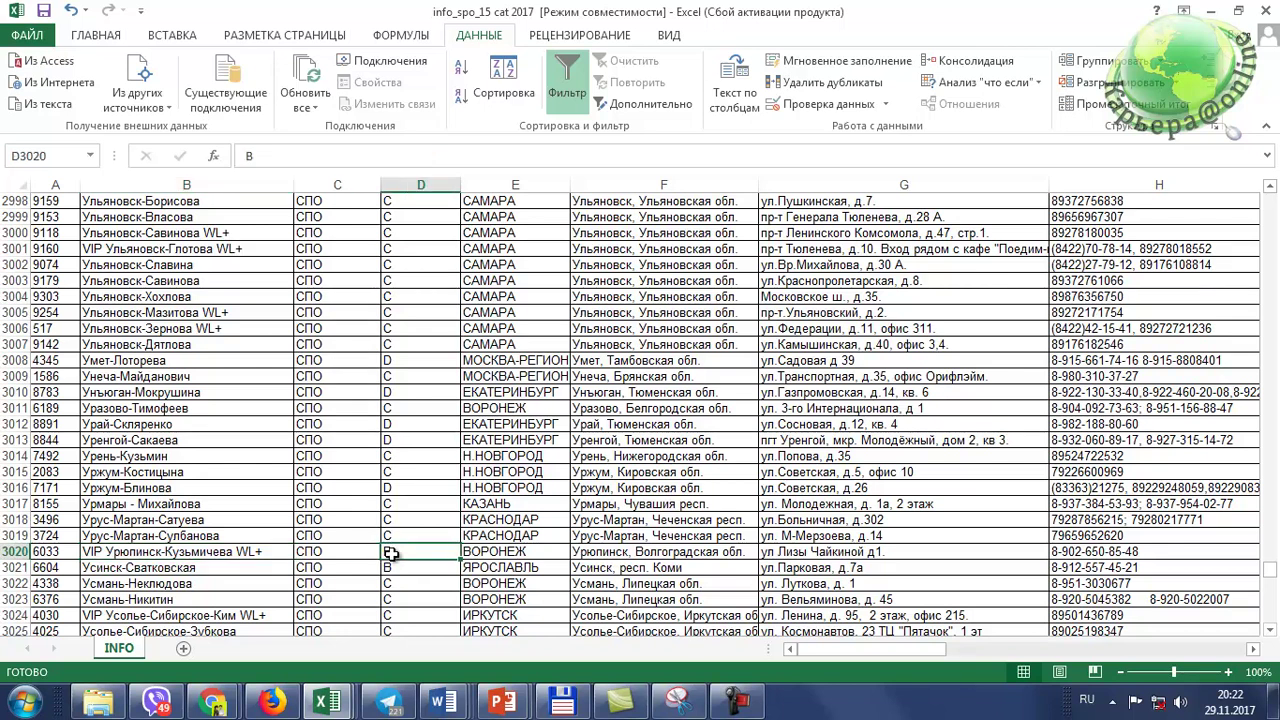
{"action": "left_click", "coordinate": [499, 556]}
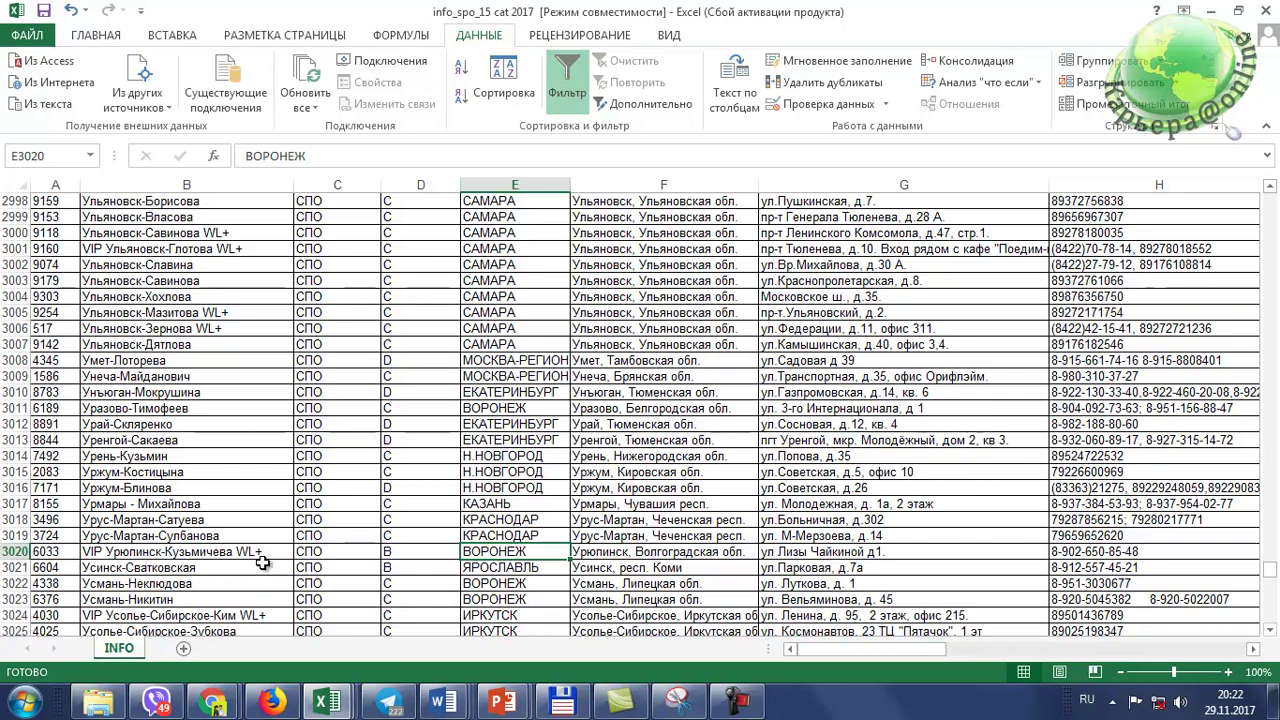
{"action": "left_click", "coordinate": [812, 556]}
{"action": "left_click", "coordinate": [1082, 556]}
{"action": "left_click_drag", "start_coordinate": [860, 652], "coordinate": [949, 659]}
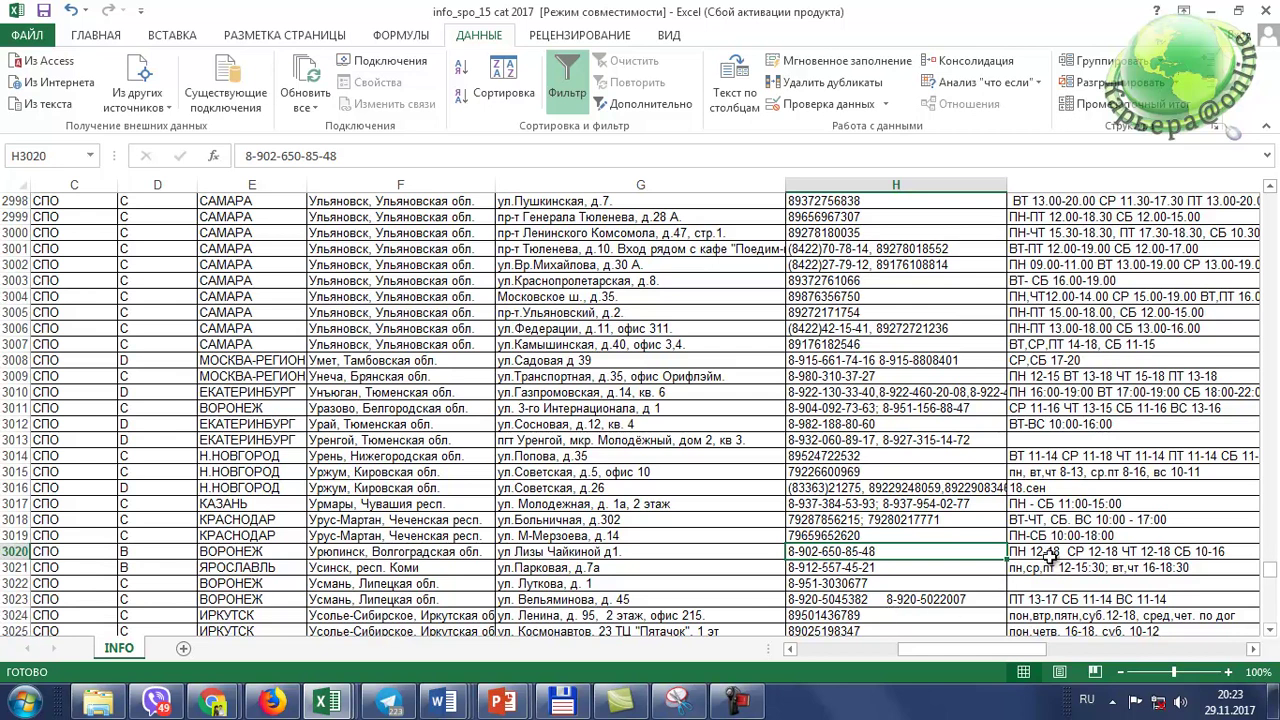
{"action": "left_click_drag", "start_coordinate": [990, 654], "coordinate": [871, 654]}
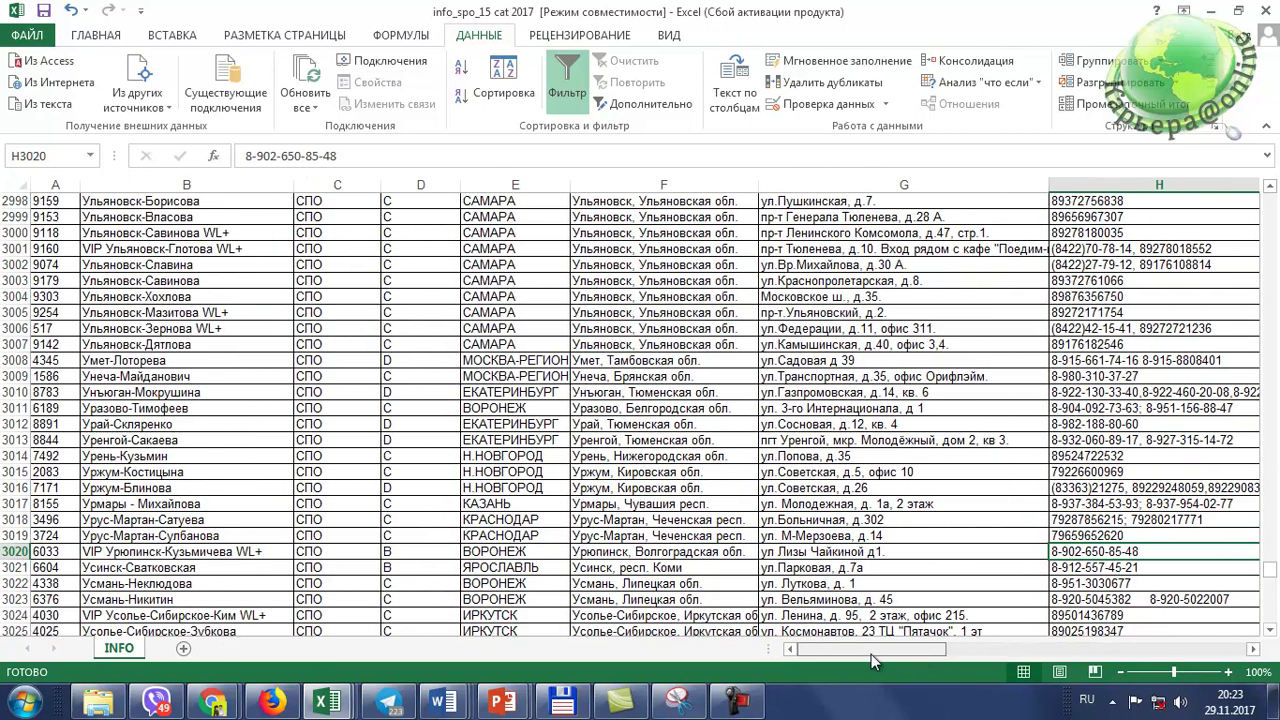